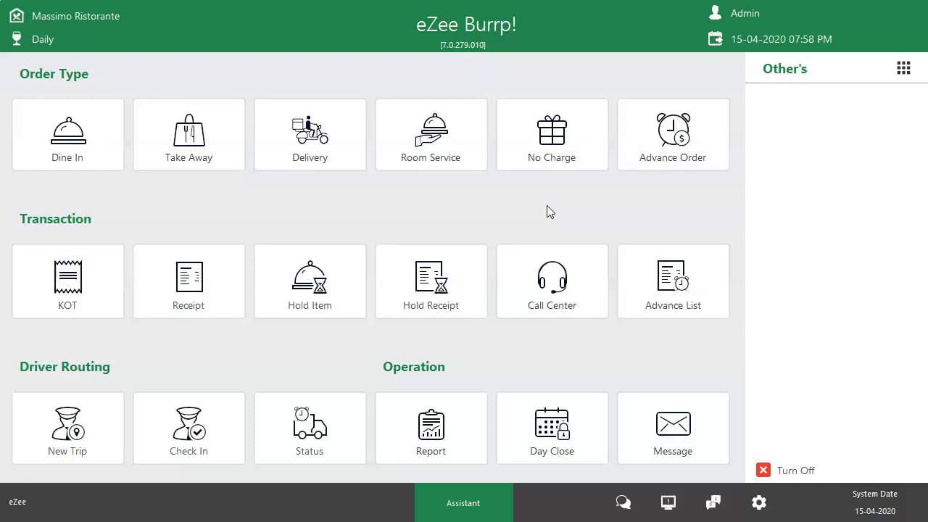
Step: Open a new Advance Order form for 15-04-2020 with waiter Admin
click(664, 147)
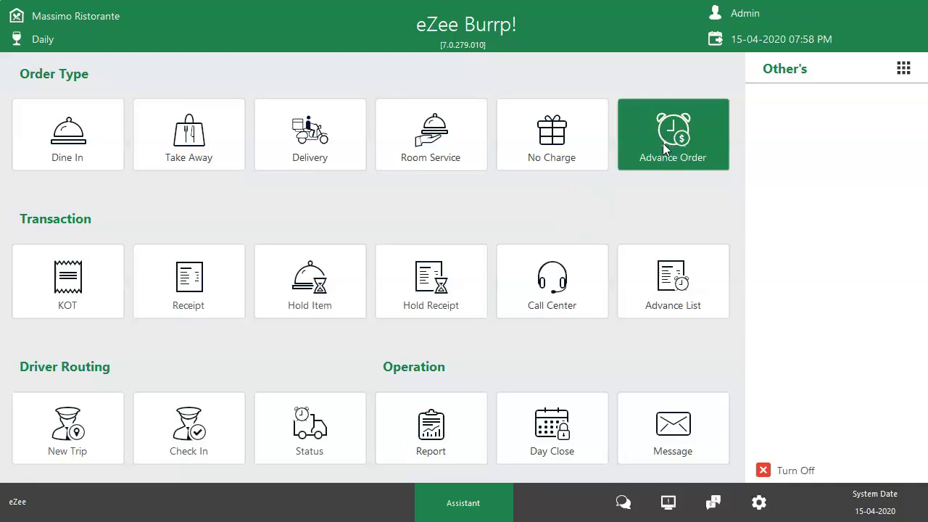
click(640, 158)
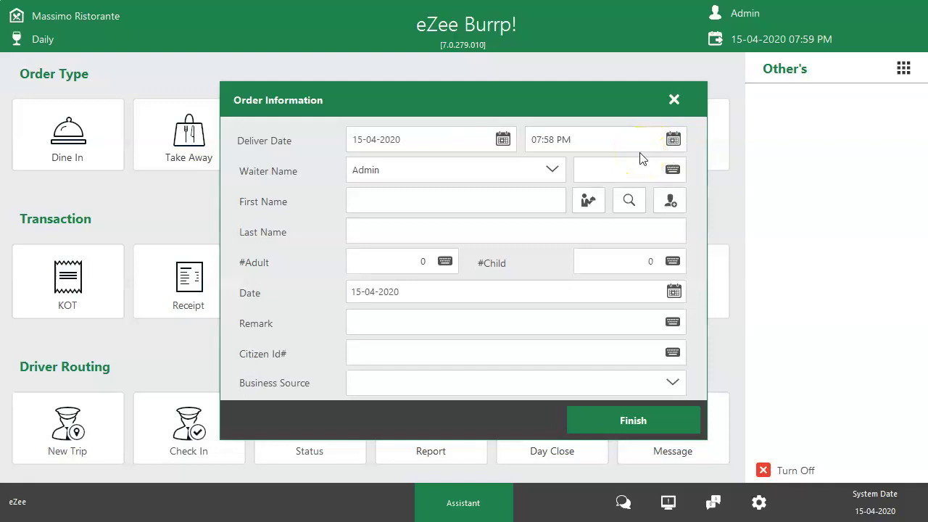
Step: Set the delivery date to the 15th and the delivery time to 09:00 PM
click(503, 140)
click(409, 251)
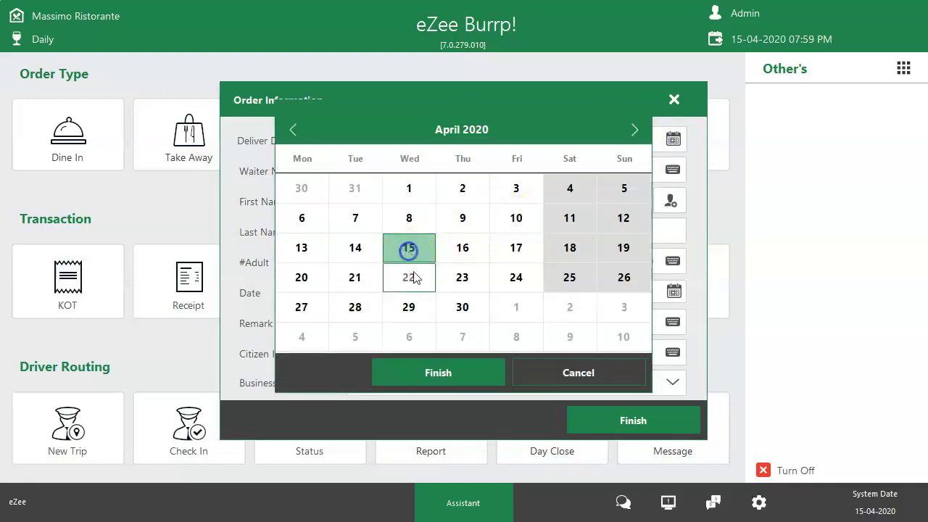
click(438, 373)
click(674, 140)
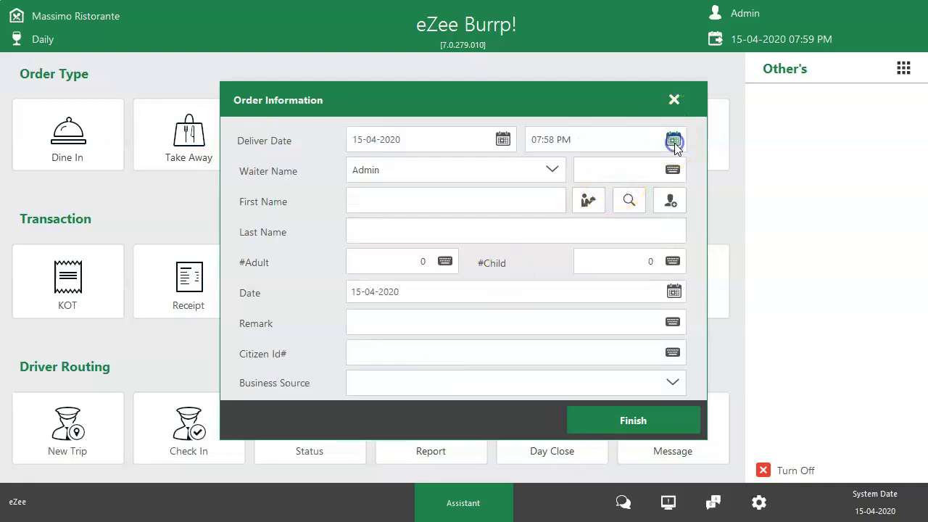
click(382, 254)
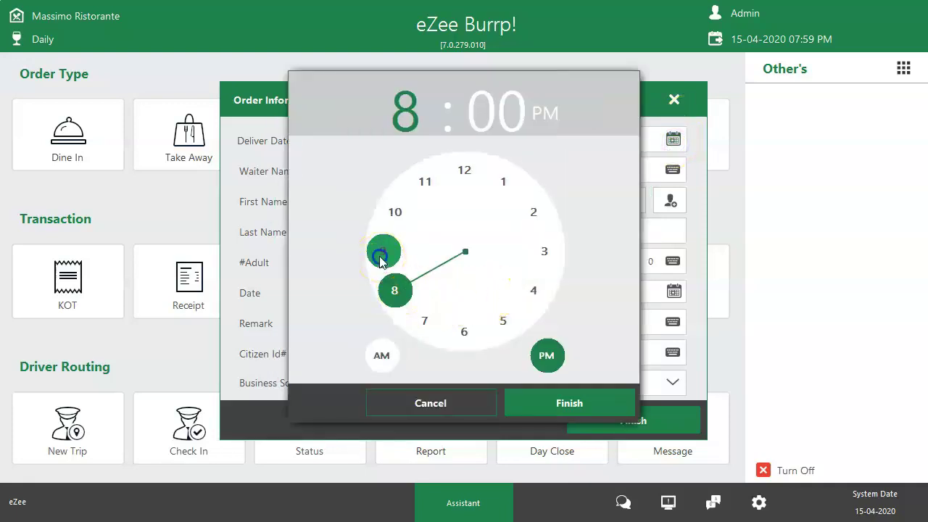
click(533, 403)
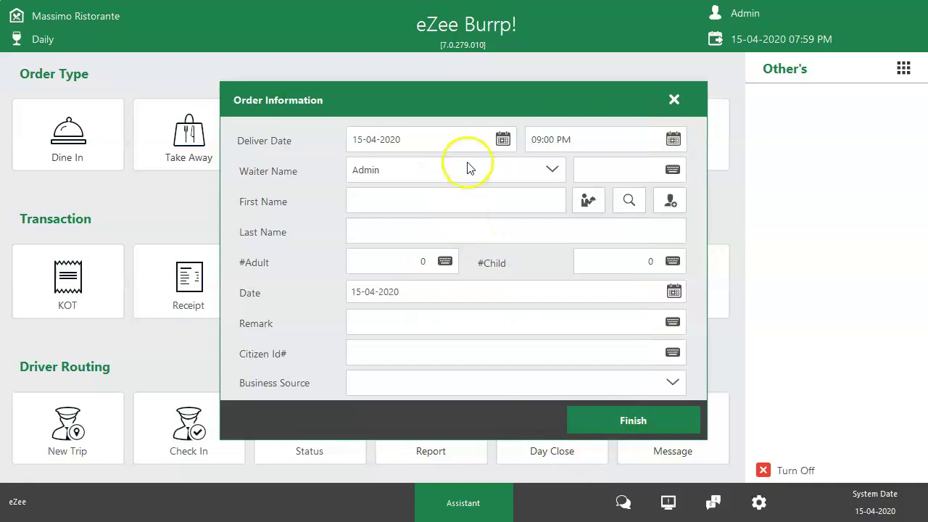
drag(419, 139, 321, 145)
click(416, 140)
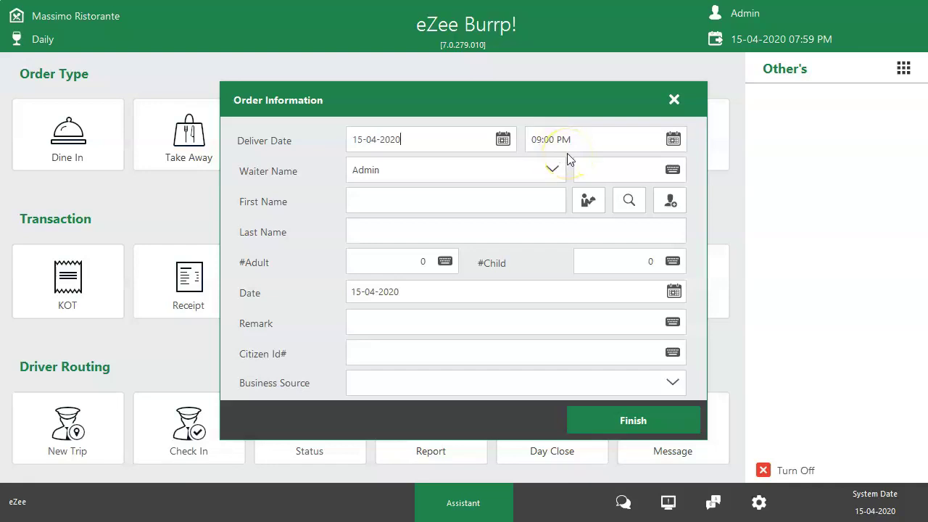
click(629, 201)
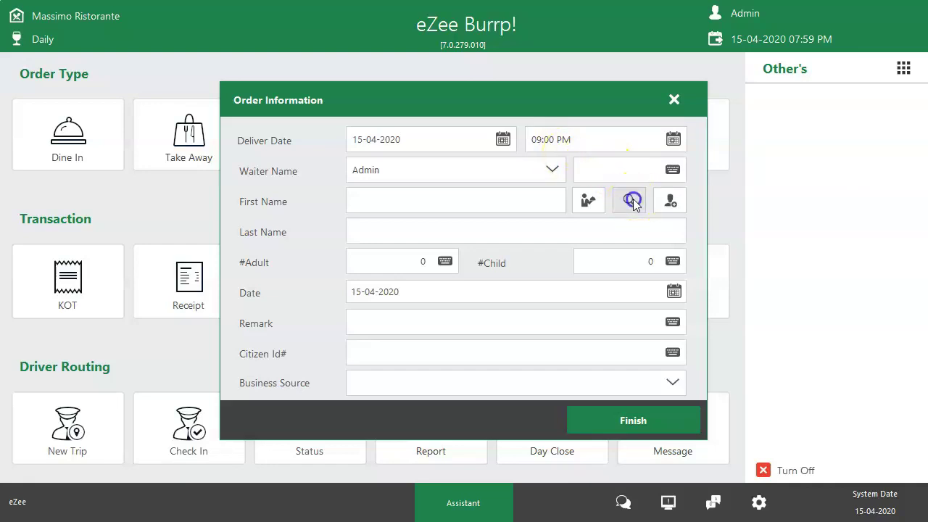
click(848, 71)
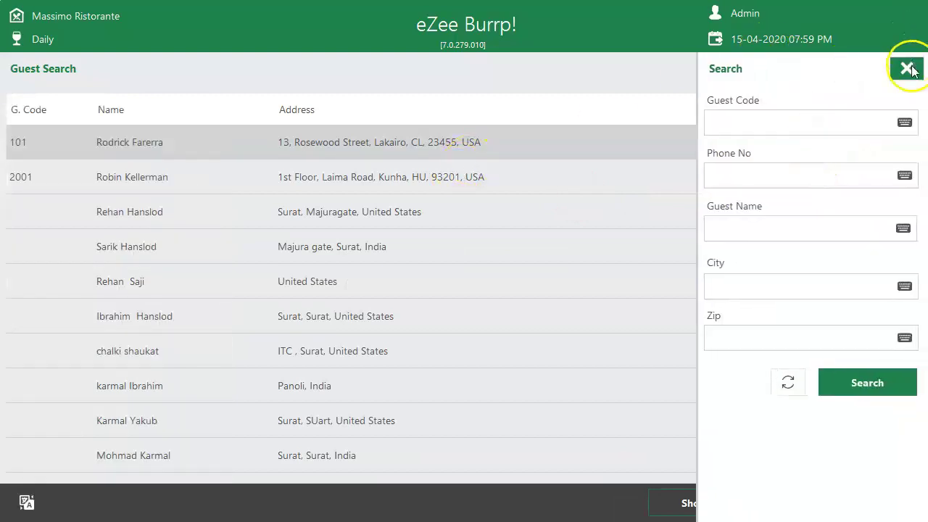
click(908, 67)
click(914, 78)
click(590, 201)
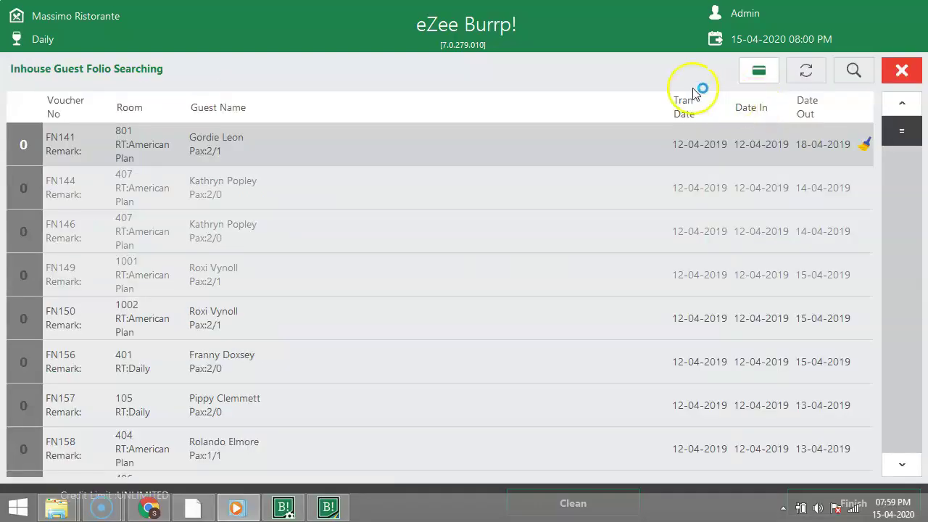
click(904, 70)
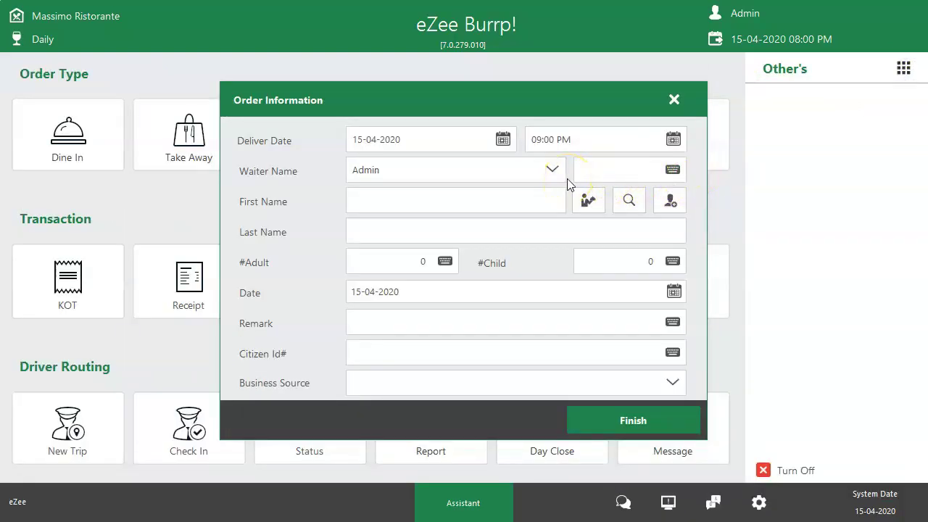
click(669, 199)
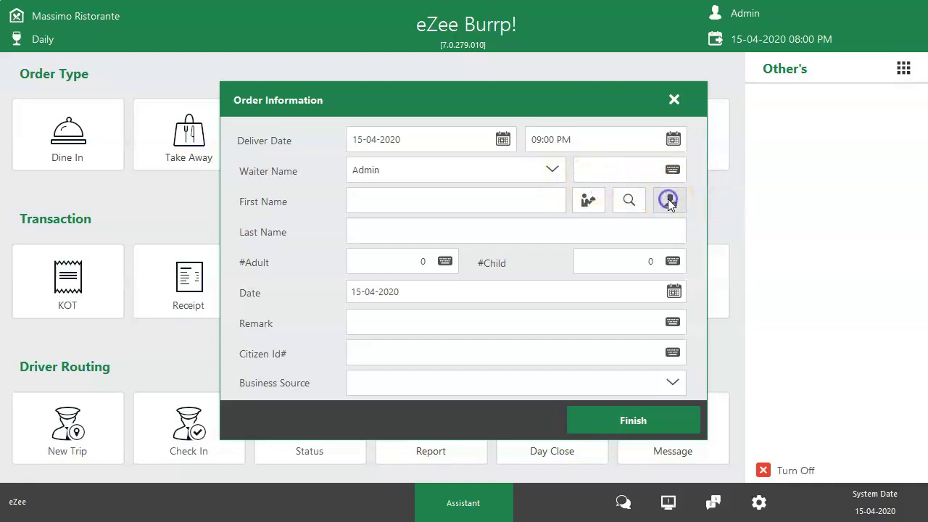
Step: Enter the new guest's phone number, first name and street address in Guest Information
click(303, 122)
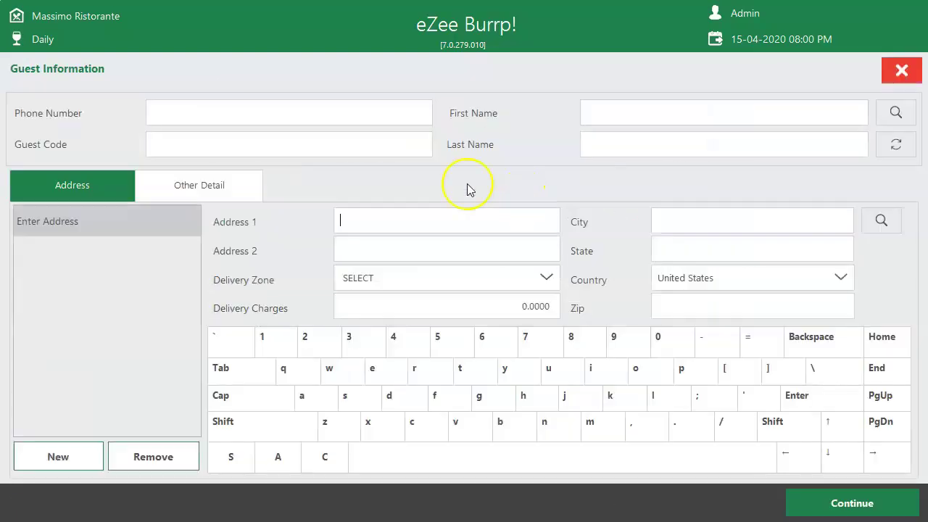
text(123456)
key(Tab)
text(Steve)
click(356, 216)
text(113 Crossroad)
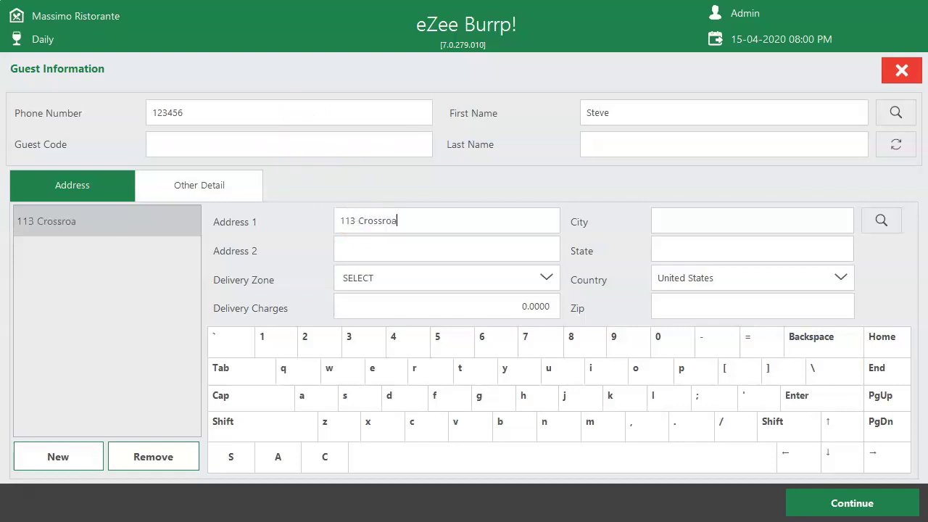
Step: Save the new guest and attach them to the advance order
click(432, 219)
click(813, 498)
click(397, 209)
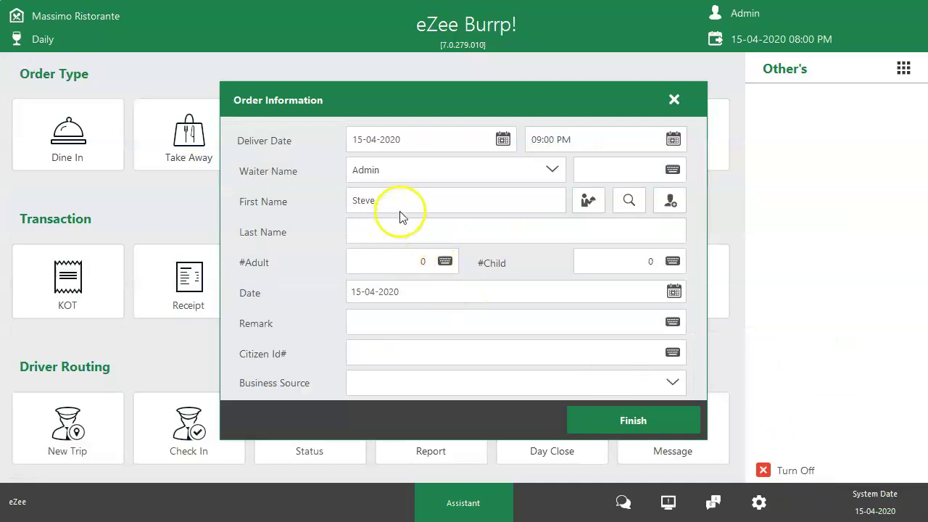
Step: Add 2 Fruit Salad and 2 Cakes Of The Day from Deserts, totalling 3041.3291
click(597, 420)
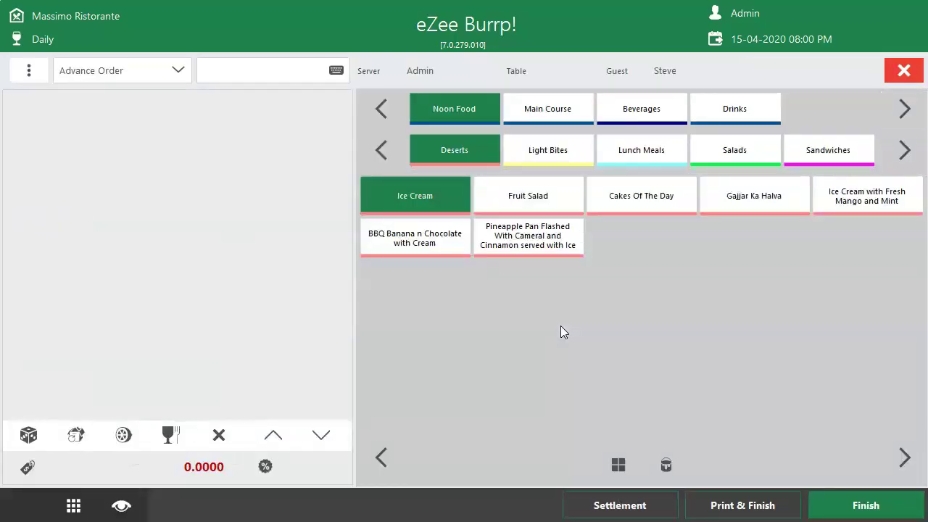
click(519, 200)
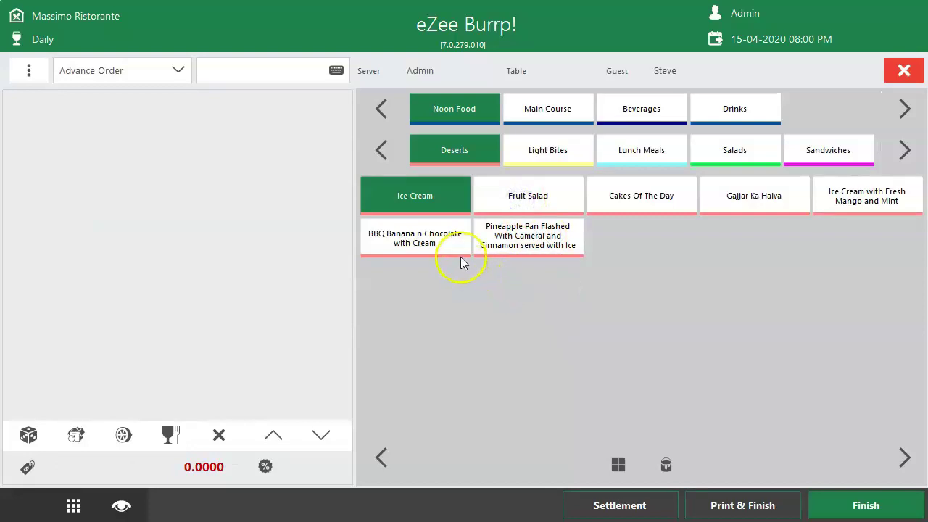
click(507, 200)
click(442, 189)
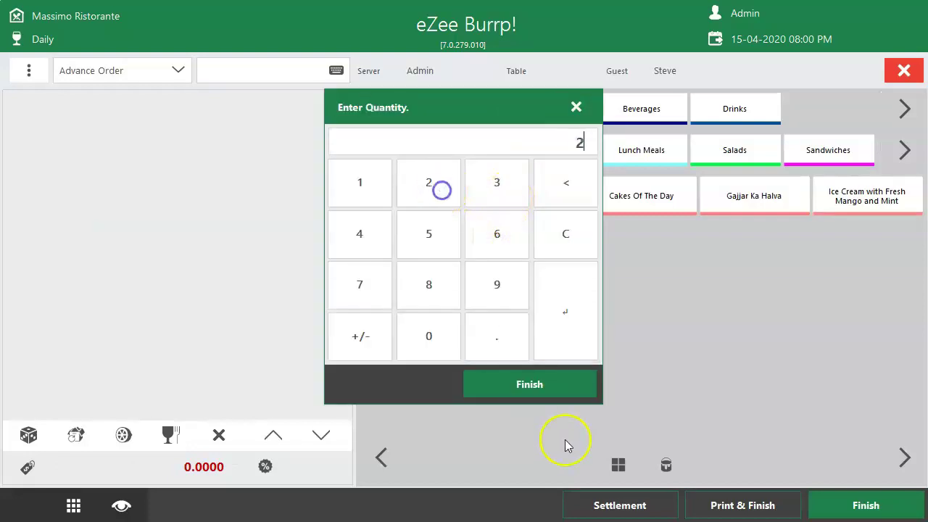
click(531, 387)
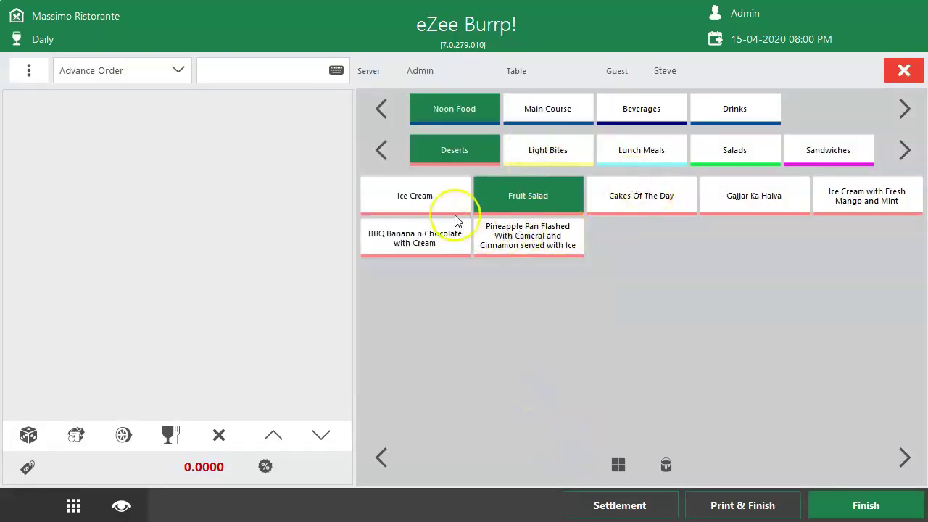
click(478, 206)
click(426, 186)
click(528, 390)
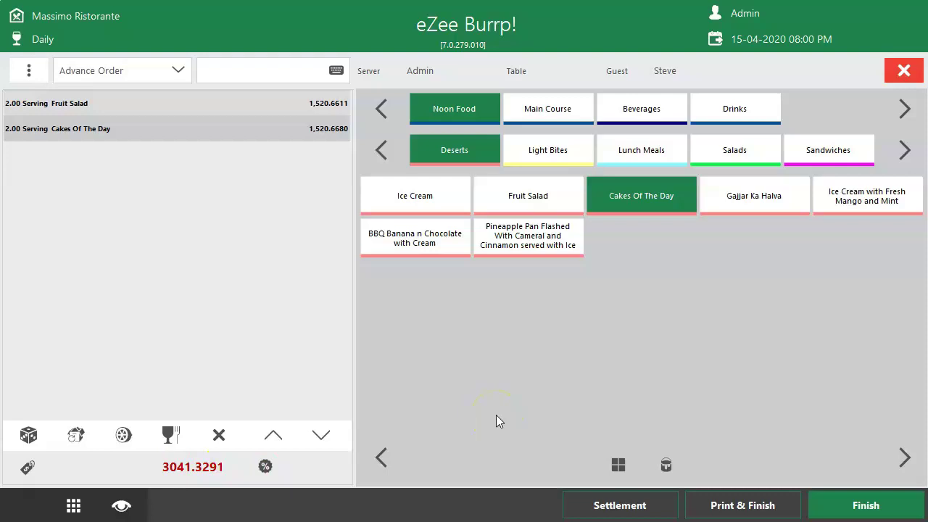
Step: Record a 1000 cash advance payment in Settlement, leaving 2041.3291 due
click(593, 507)
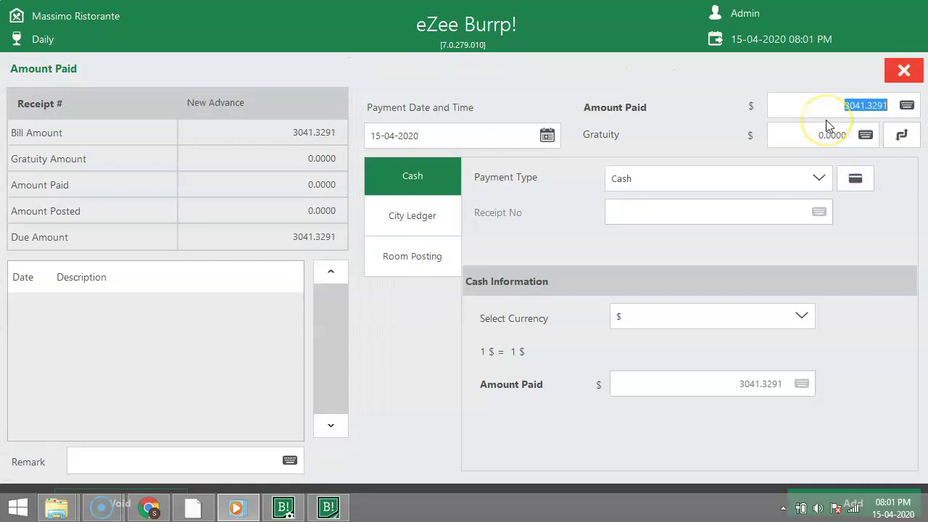
click(839, 106)
drag(839, 106, 886, 103)
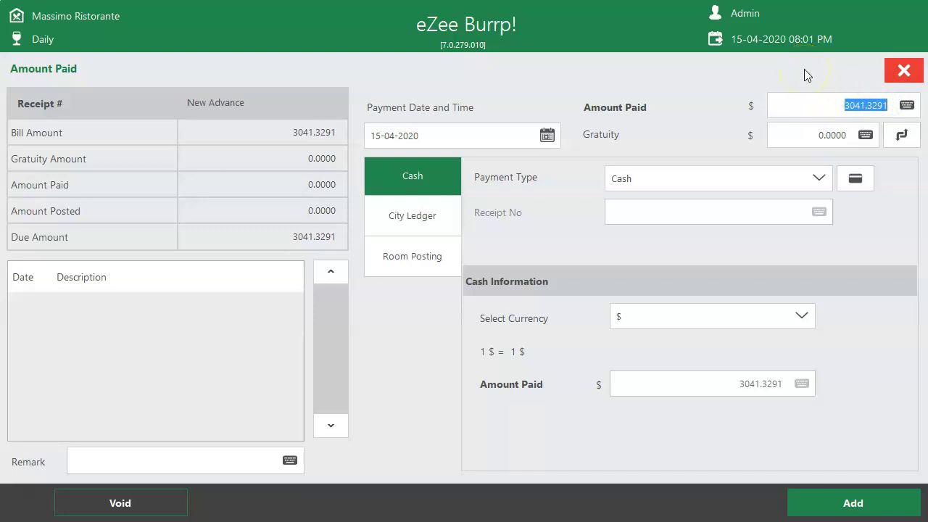
click(838, 100)
text(1000)
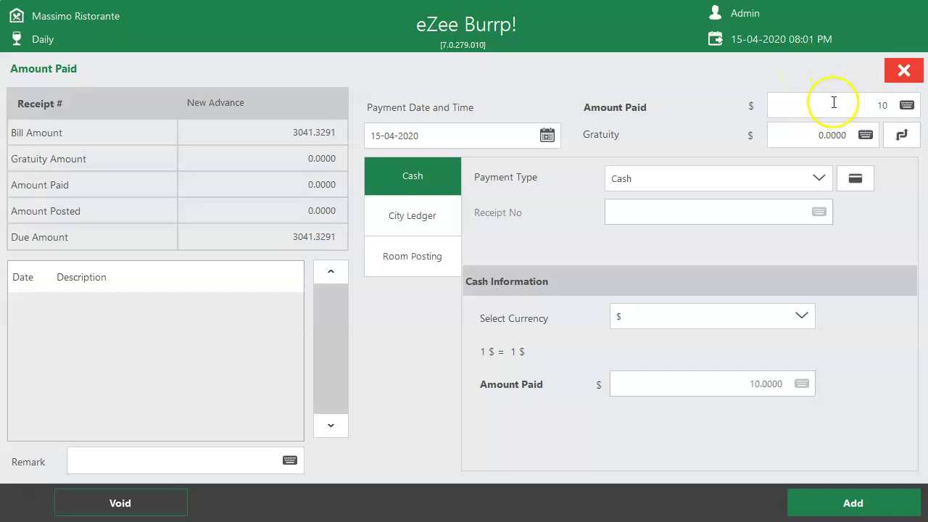
click(818, 178)
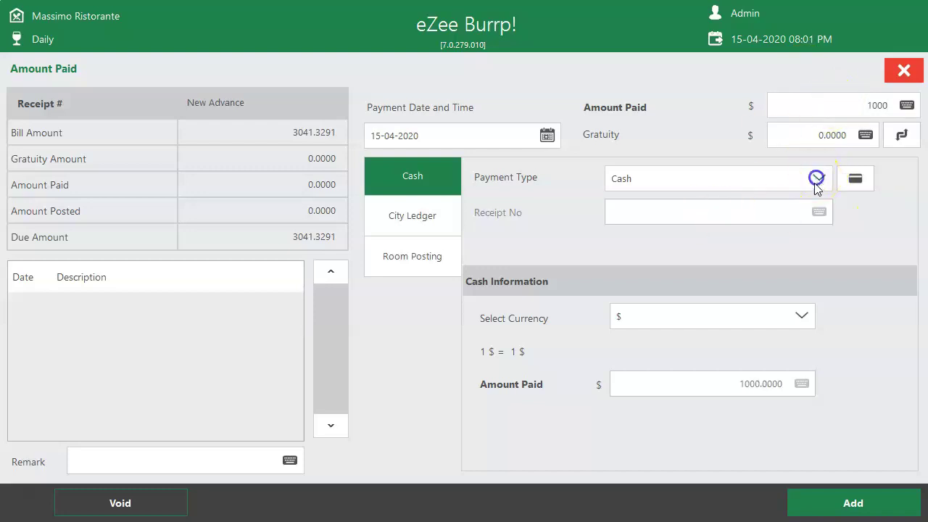
click(535, 158)
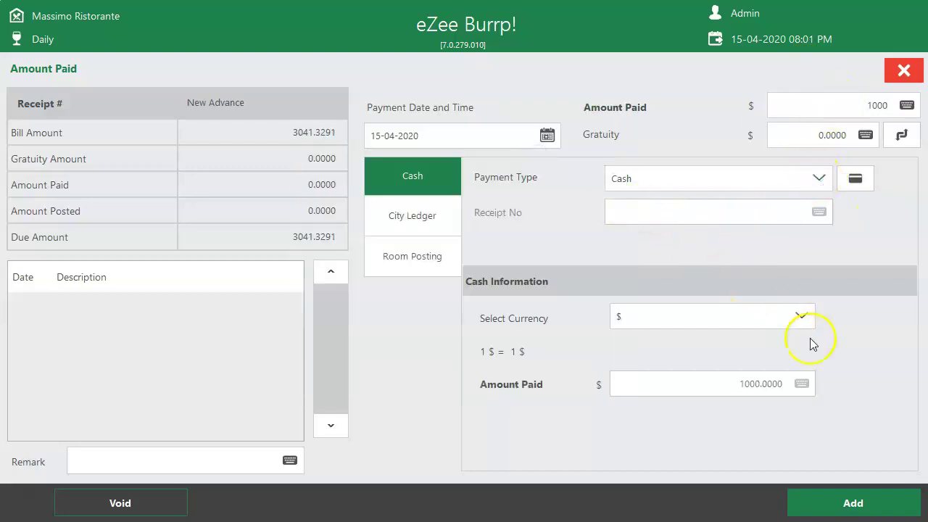
click(842, 504)
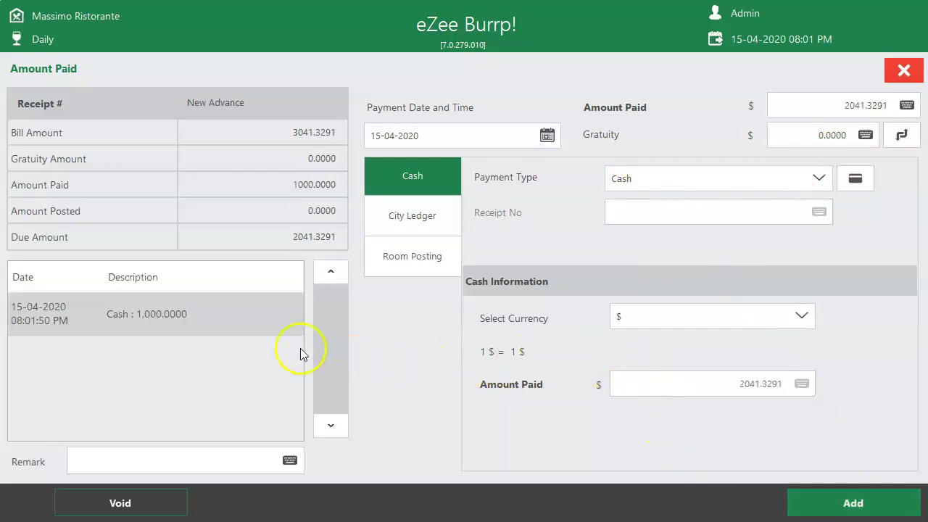
click(903, 69)
Step: Assign receipt number 123 to the advance order, then Print & Finish it
click(739, 276)
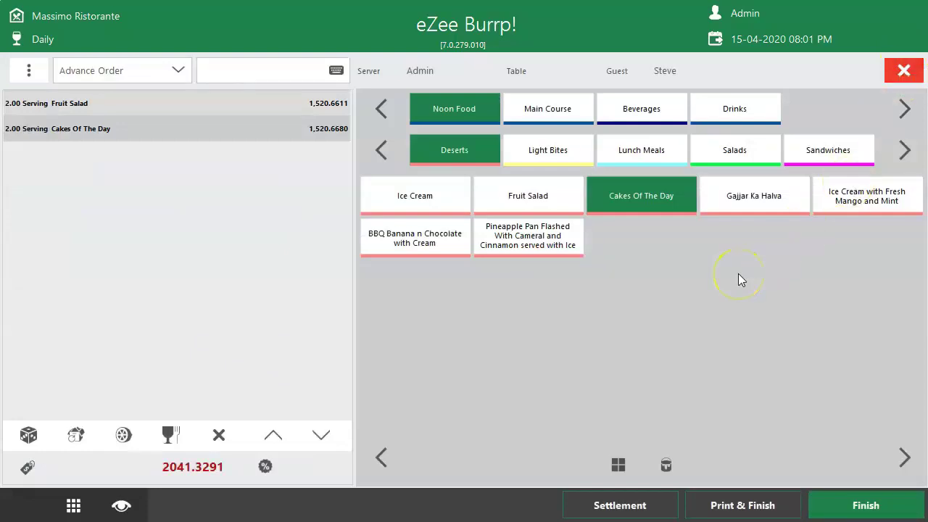
click(652, 275)
click(628, 270)
click(433, 169)
click(335, 71)
click(389, 129)
text(123)
click(745, 374)
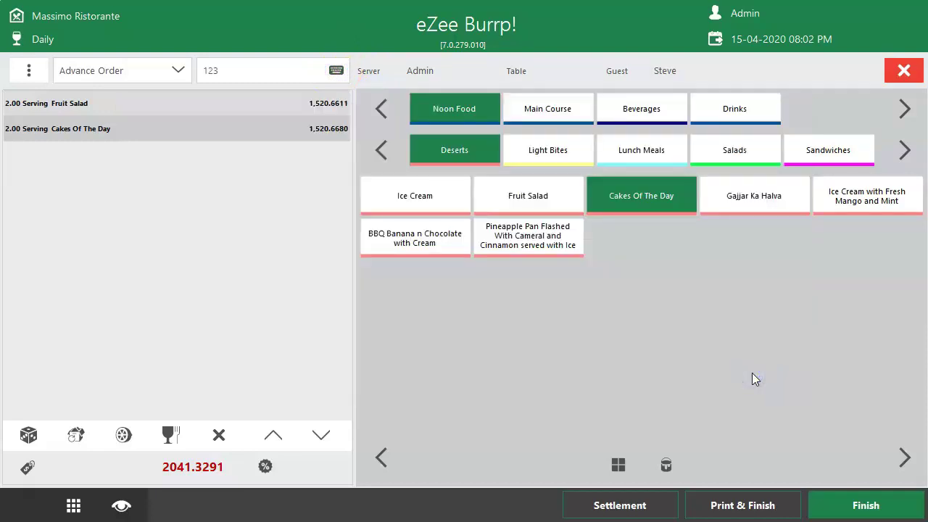
click(727, 506)
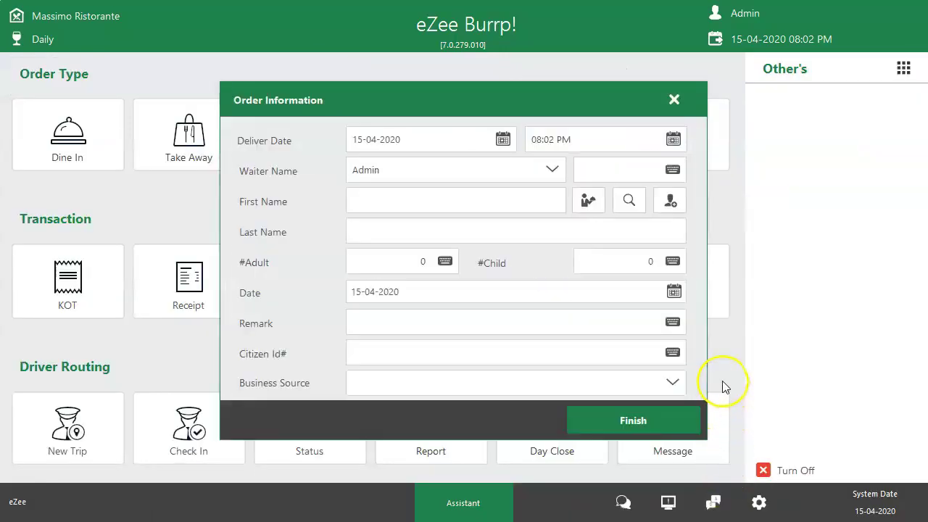
Step: Open the Advance Order List showing order 123 with 1,000.0000 advance and 2,041.3291 due
click(669, 97)
click(711, 279)
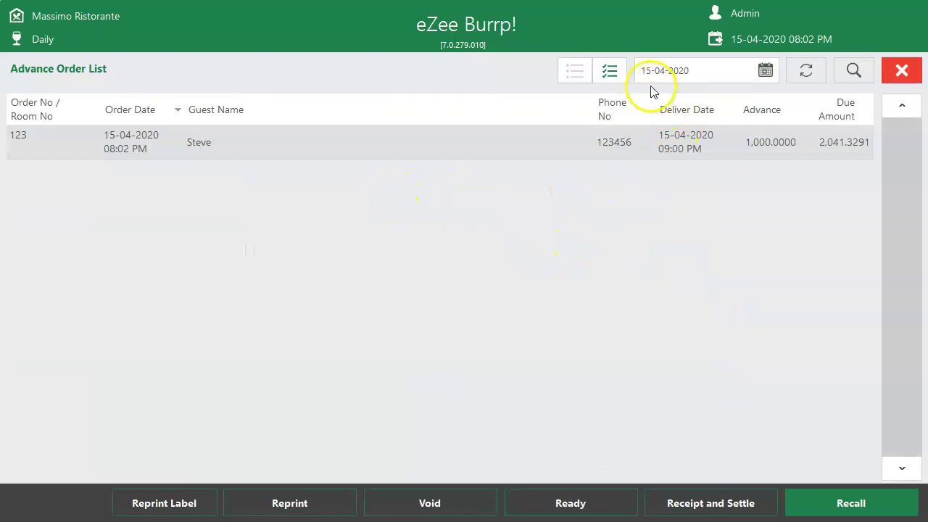
click(764, 71)
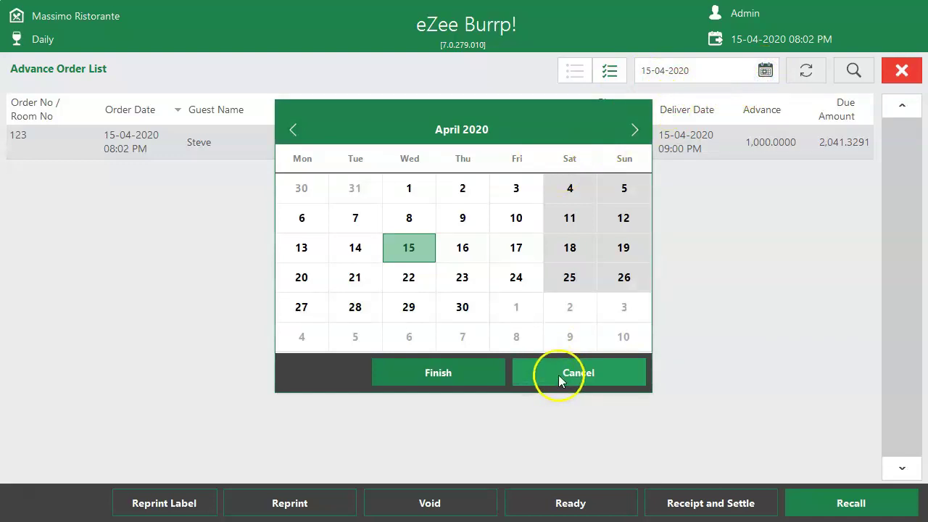
click(560, 382)
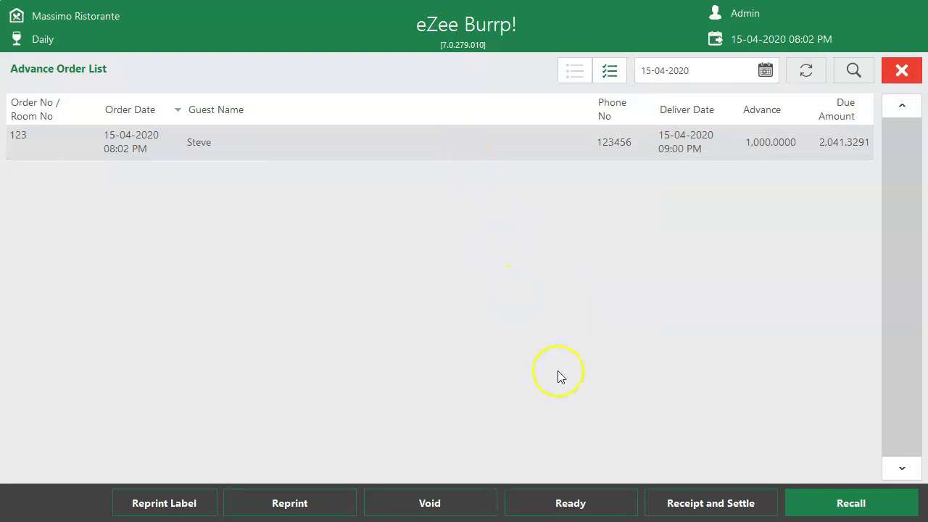
click(581, 503)
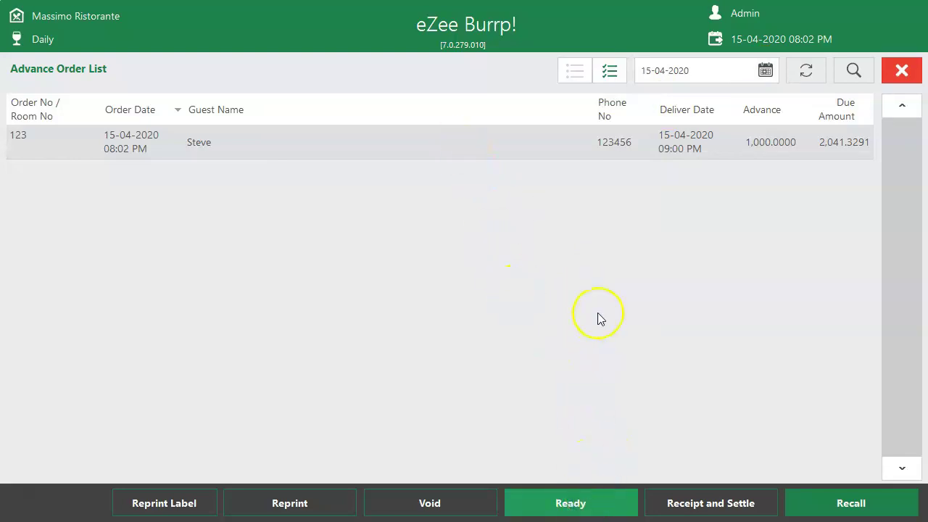
Step: Acknowledge order 123's Ready status and close the Advance Order List
click(552, 280)
click(616, 156)
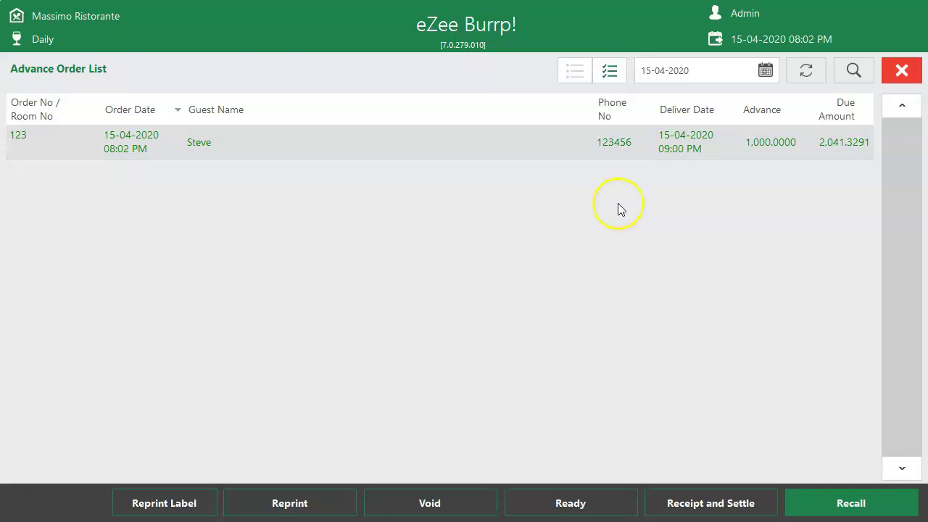
click(901, 71)
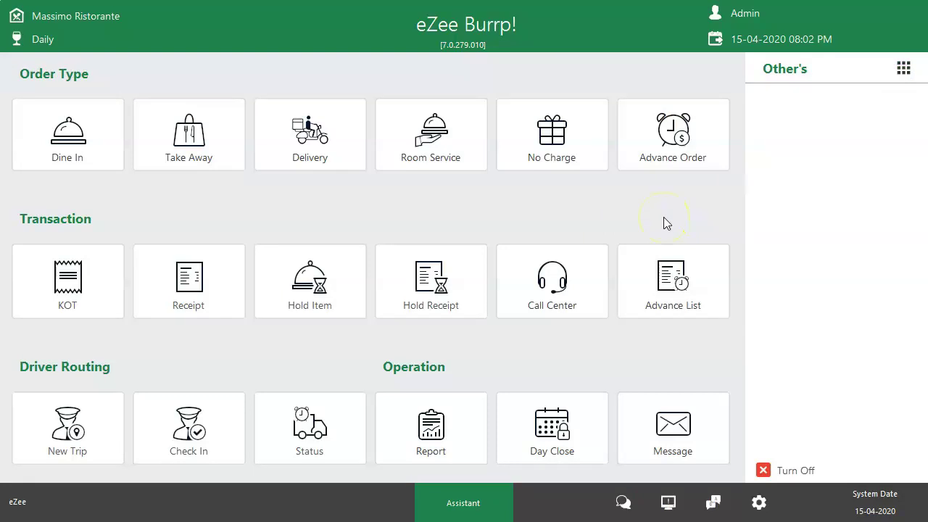
Step: Dispatch advance order 123 on a new delivery trip with the chosen driver, marking it Out
click(97, 443)
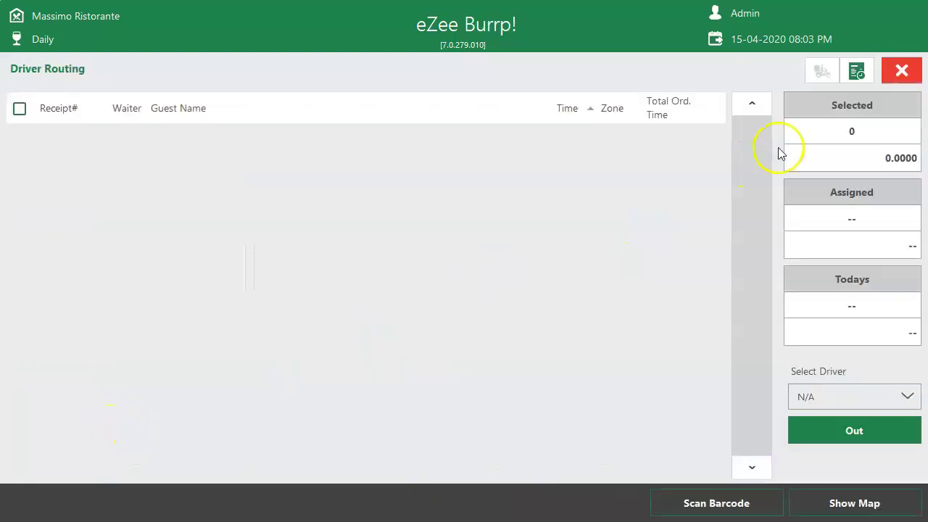
click(856, 72)
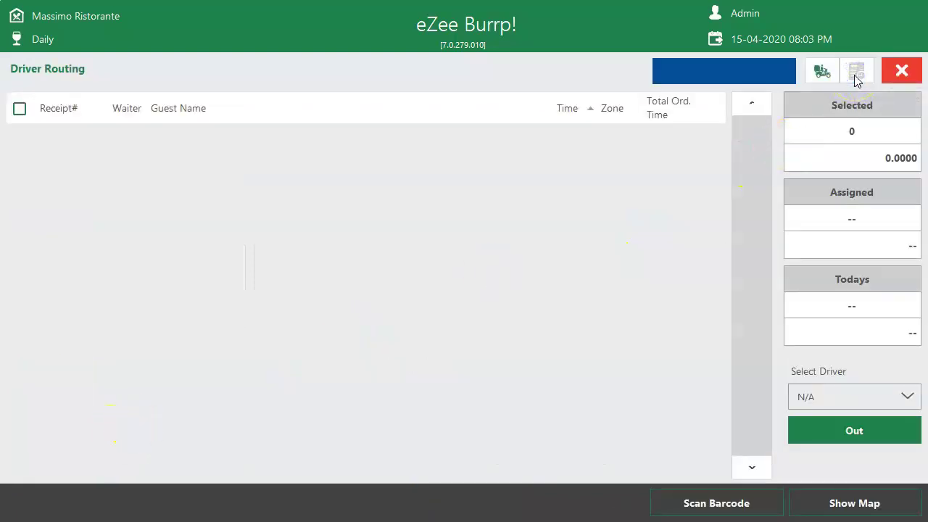
click(19, 155)
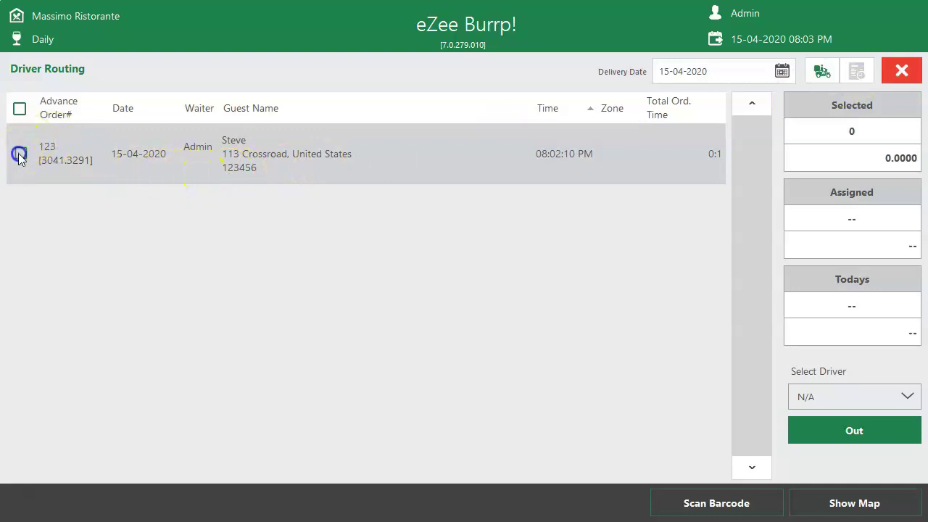
click(906, 396)
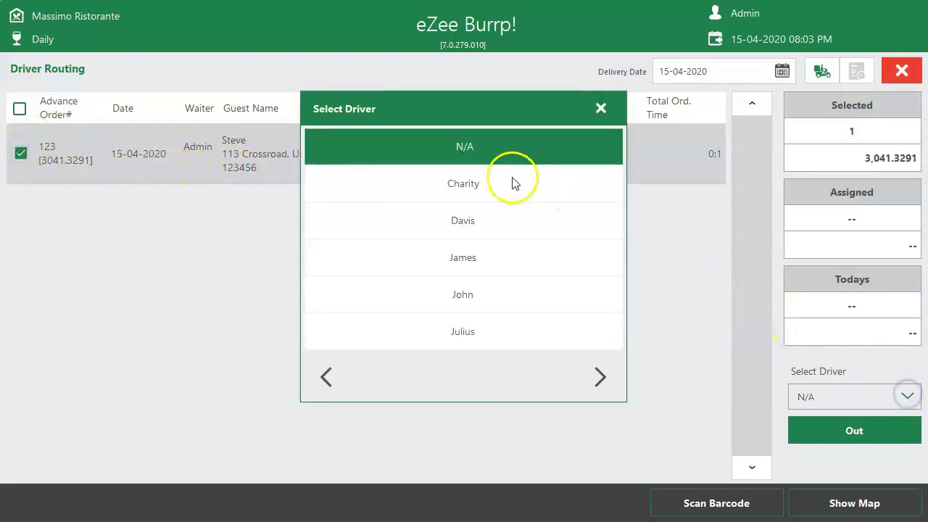
click(516, 183)
click(878, 432)
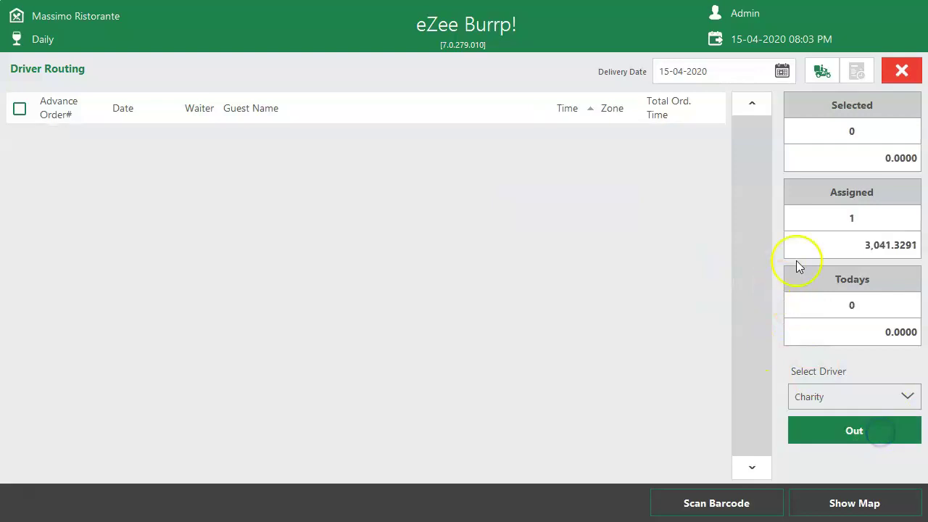
click(902, 75)
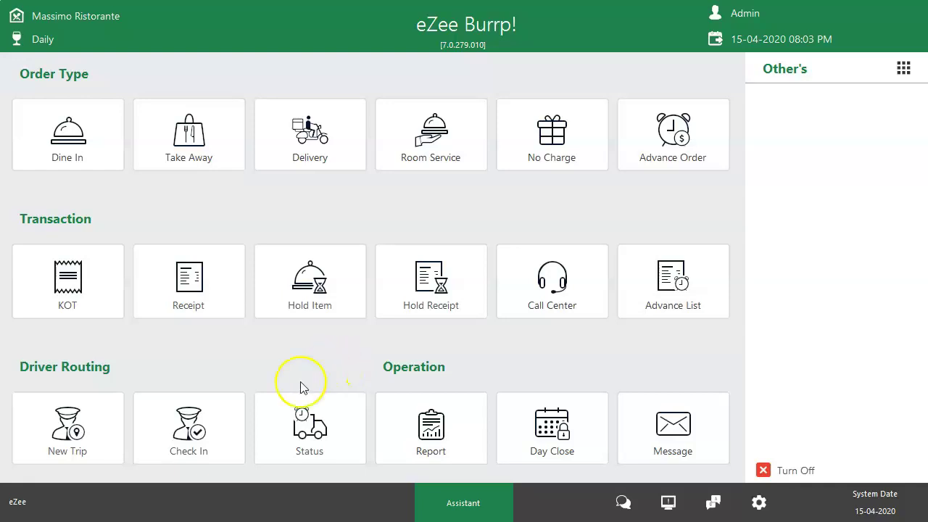
click(229, 433)
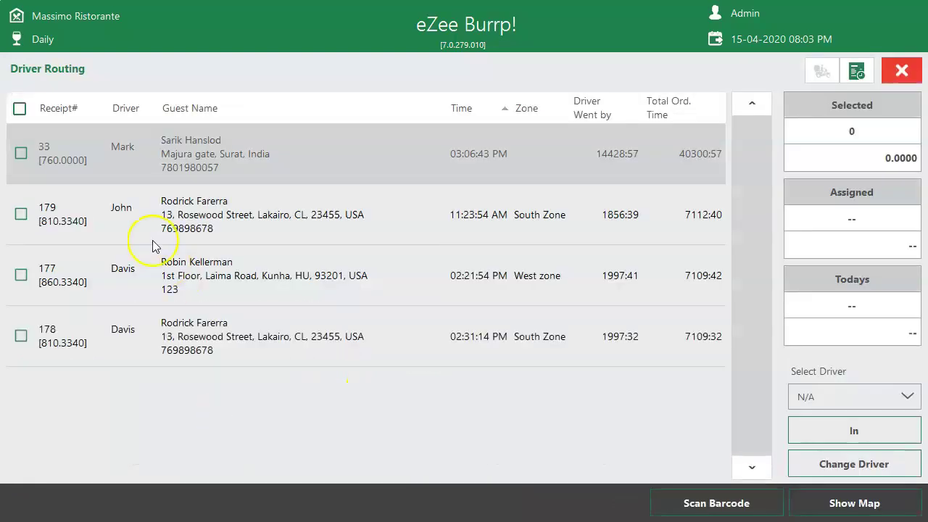
Step: Check advance order 123 back in from its driver under advance orders
click(856, 70)
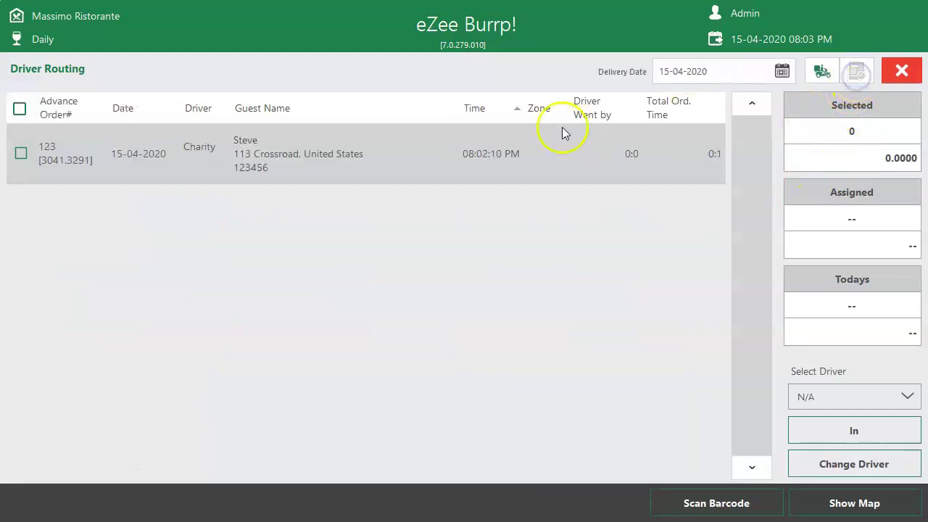
click(909, 398)
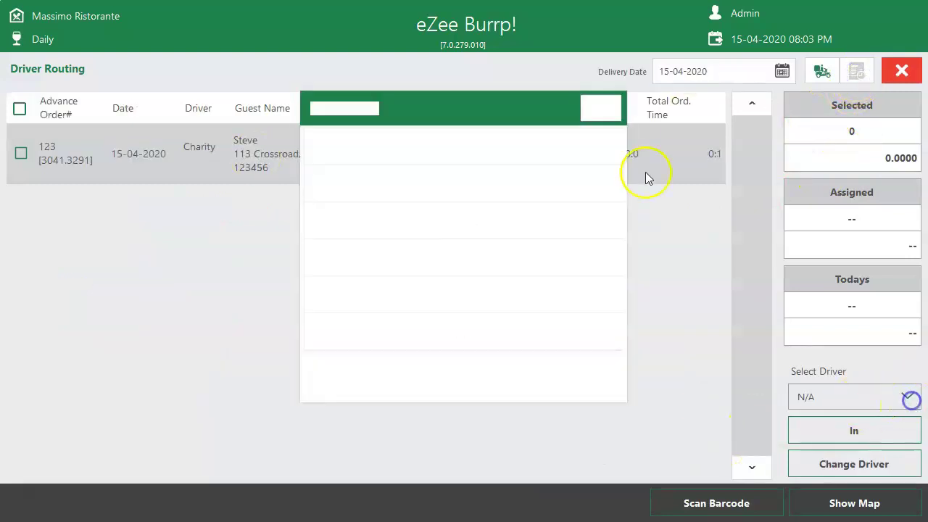
click(472, 187)
click(21, 153)
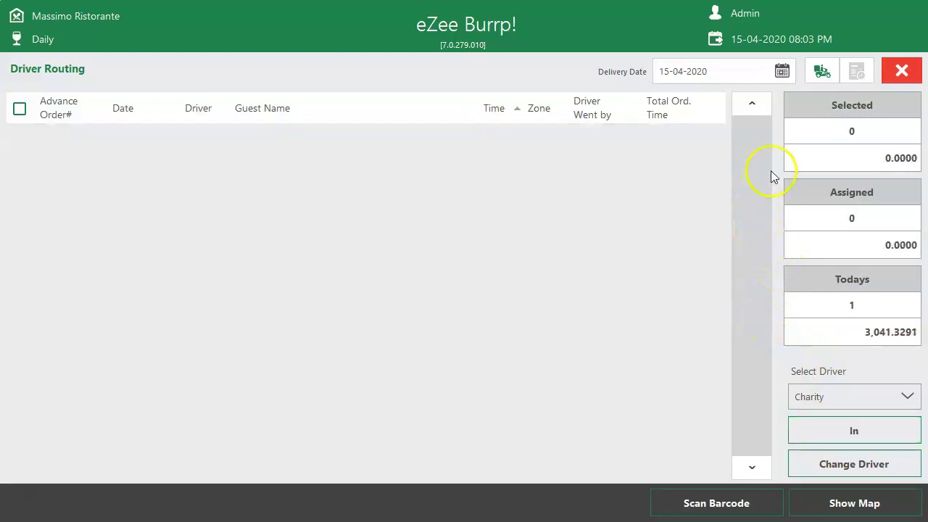
click(901, 71)
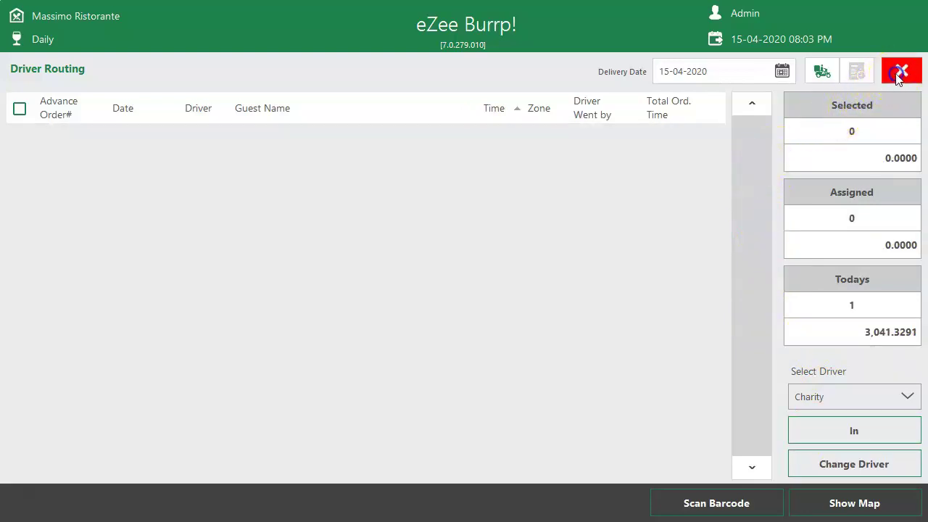
click(671, 215)
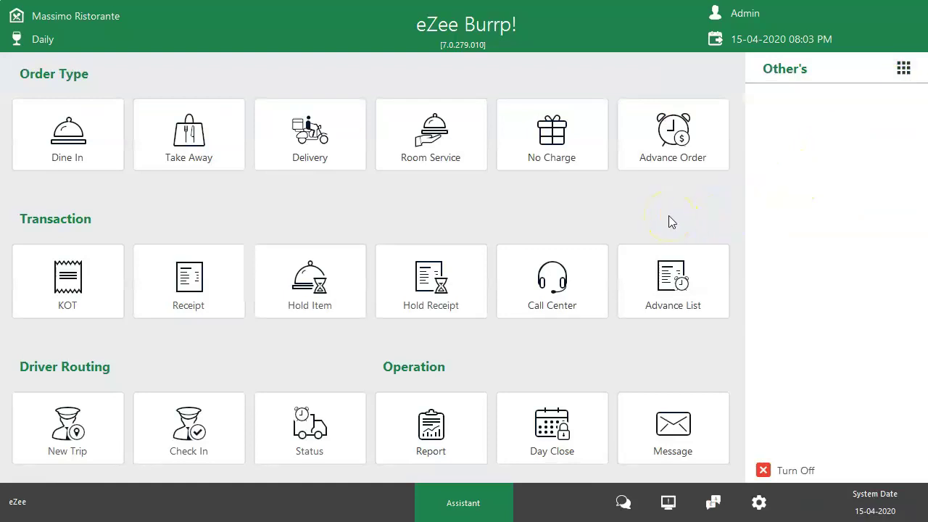
Step: From the Advance List, settle the customer's advance order by paying the remaining 2041.3291 in Cash
click(648, 275)
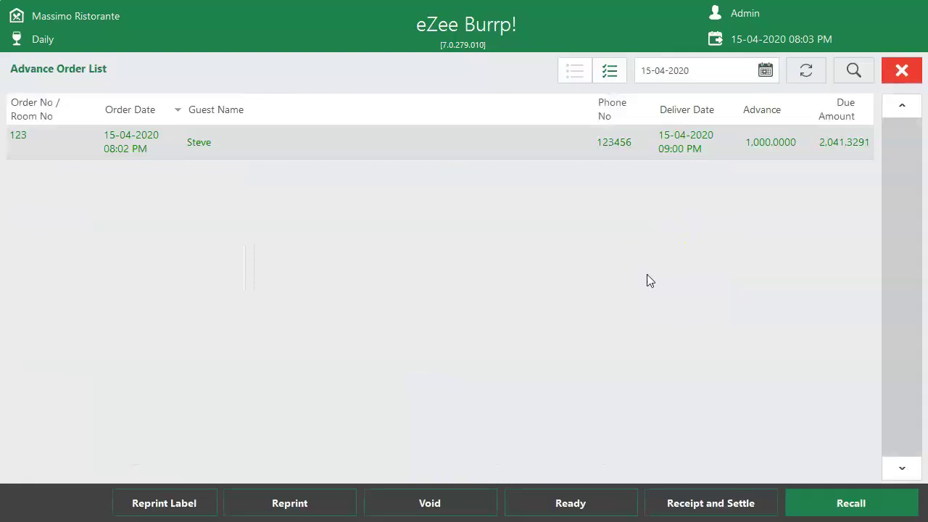
click(507, 143)
click(793, 446)
click(686, 497)
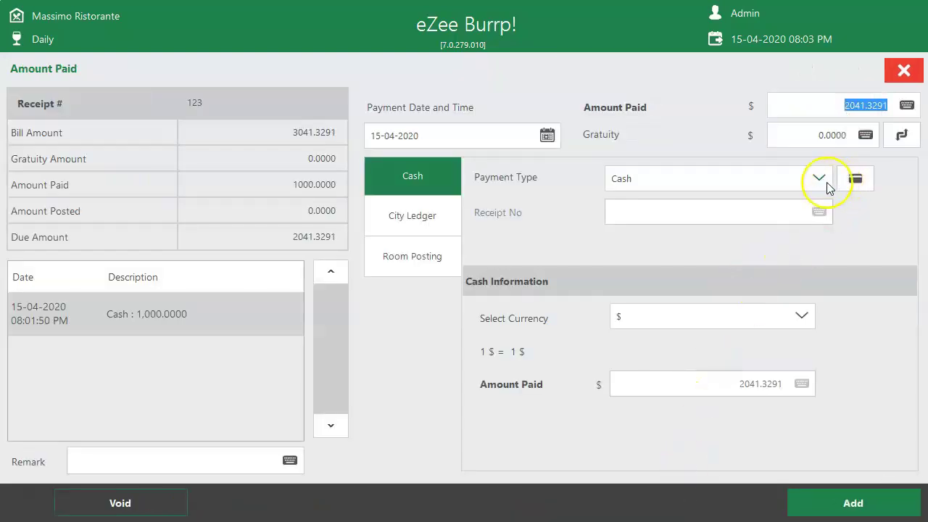
click(818, 177)
click(531, 160)
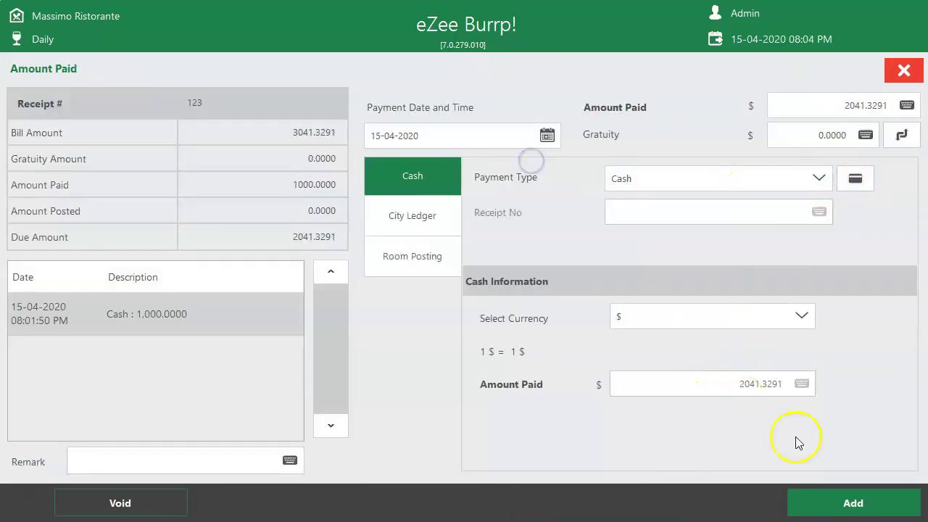
click(822, 503)
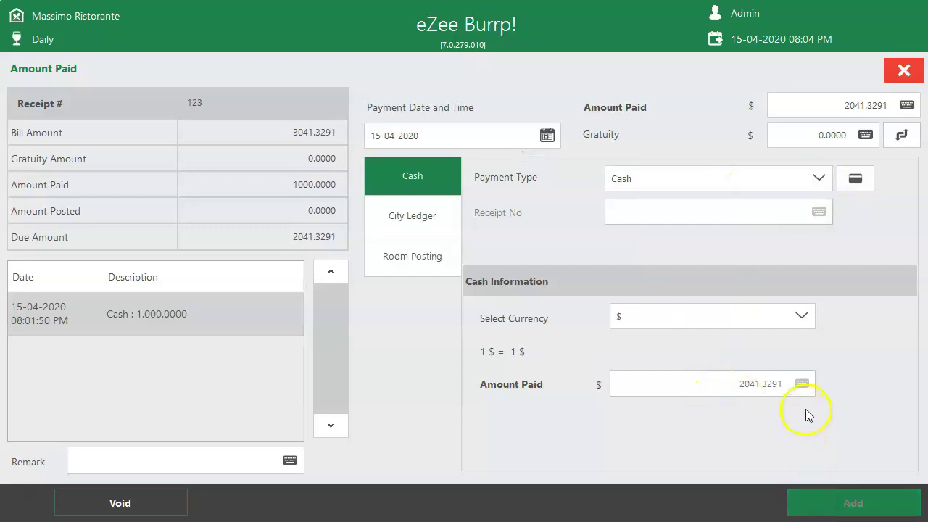